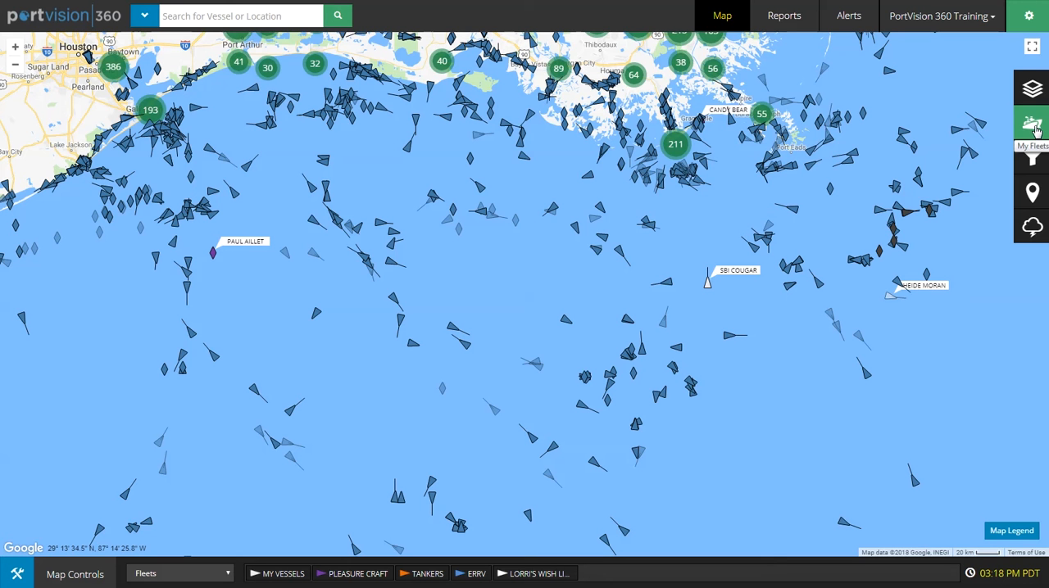
Step: Review the saved fleets and the vessels in the My Vessels fleet, closing fleet management when done
left_click(1034, 127)
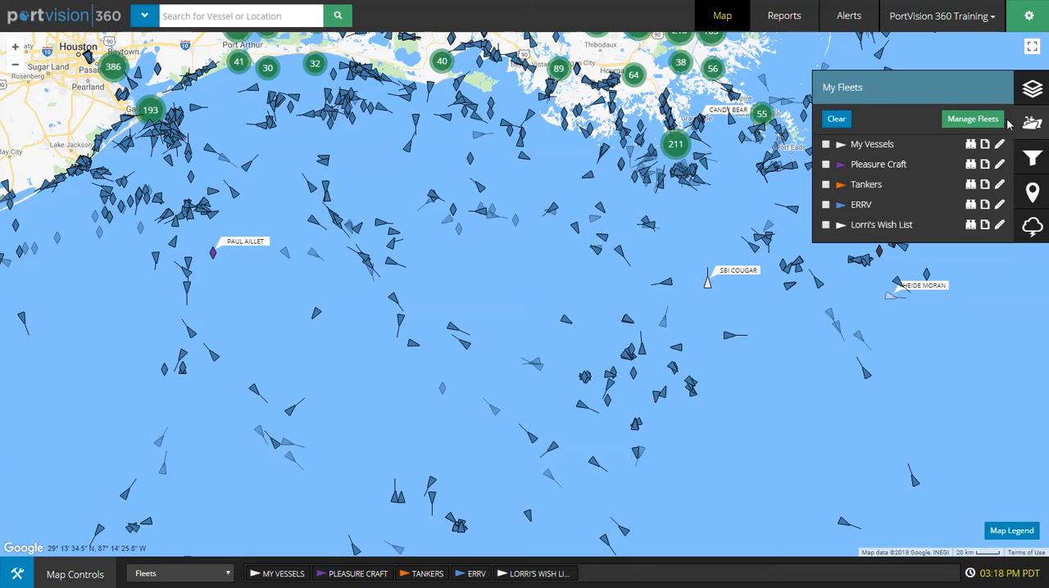
left_click(965, 123)
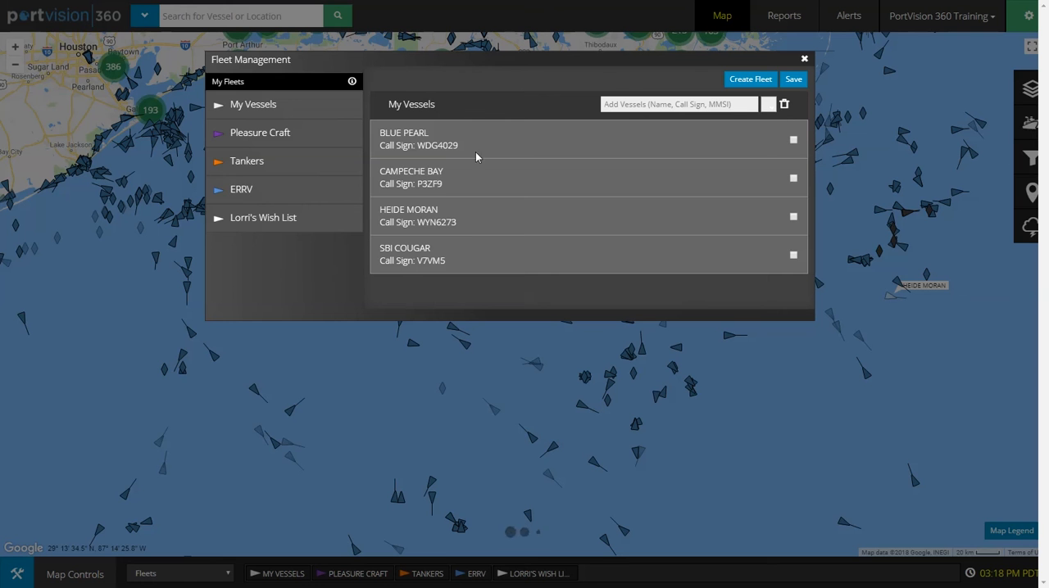
left_click(803, 60)
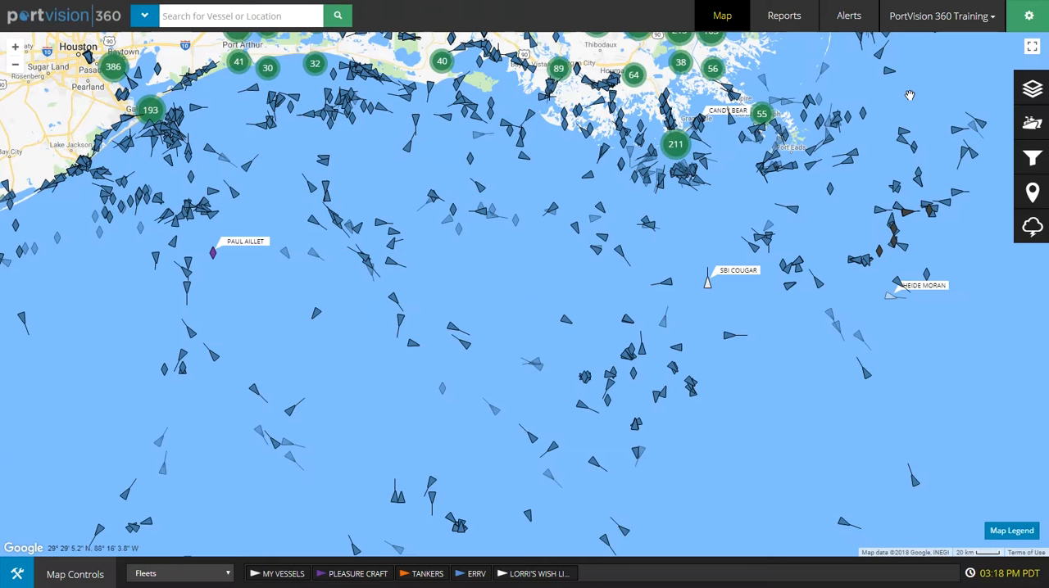
left_click(1031, 124)
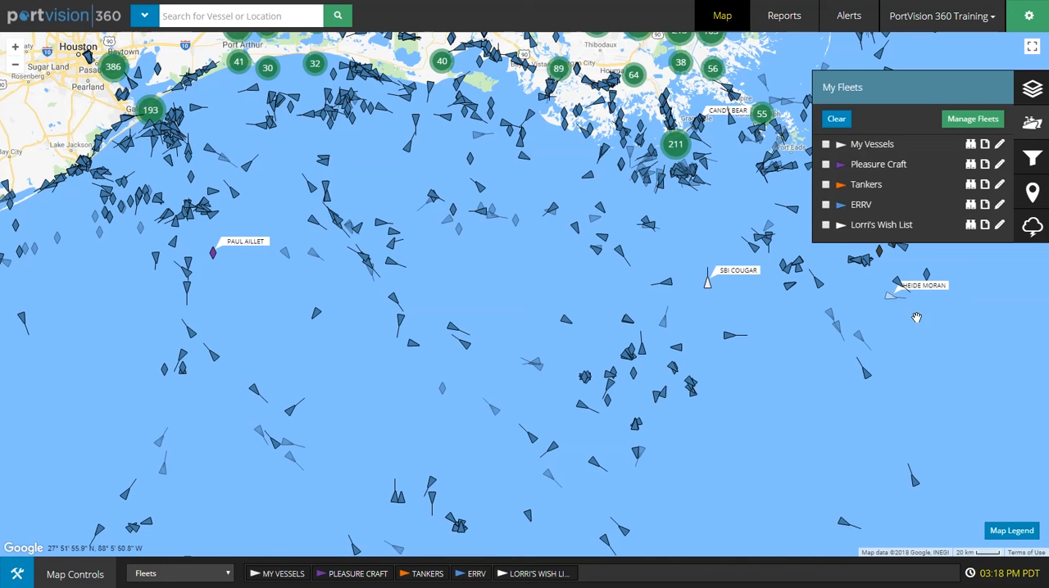
left_click(925, 358)
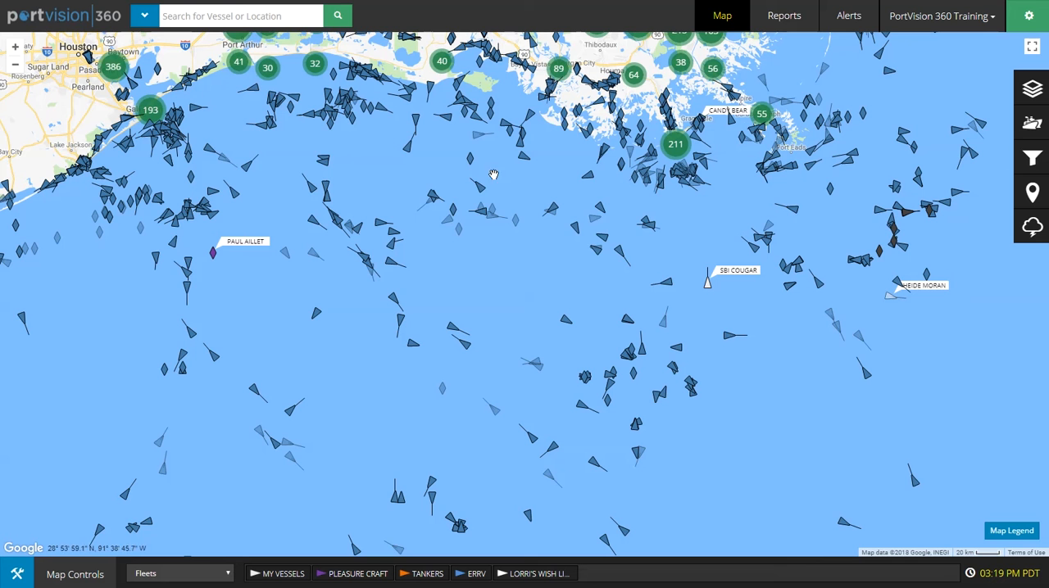
Step: Add the cargo vessel GIS TIGER from the map to the My Vessels fleet, save the change and close its details
left_click(480, 193)
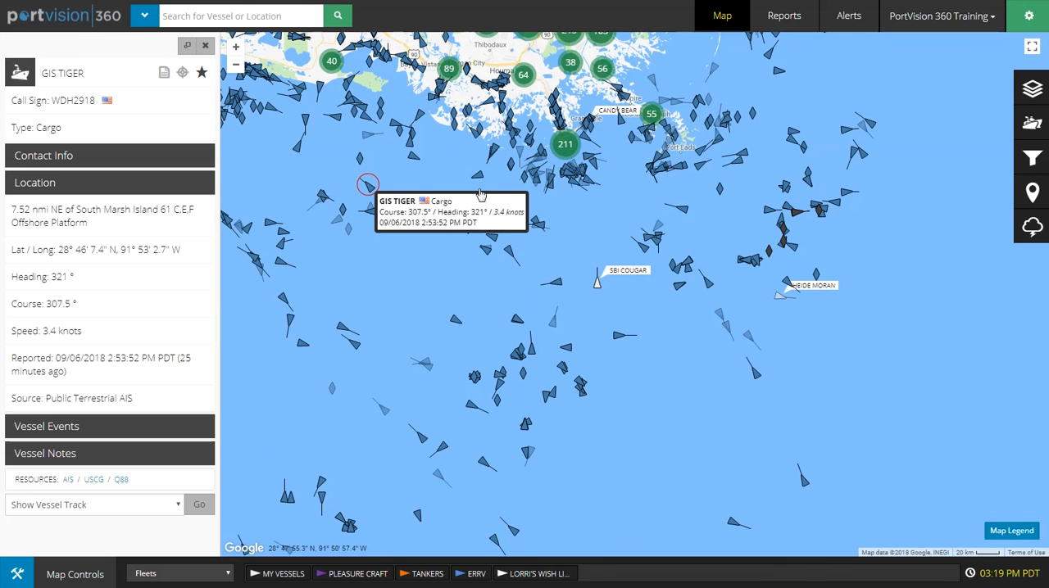
right_click(370, 194)
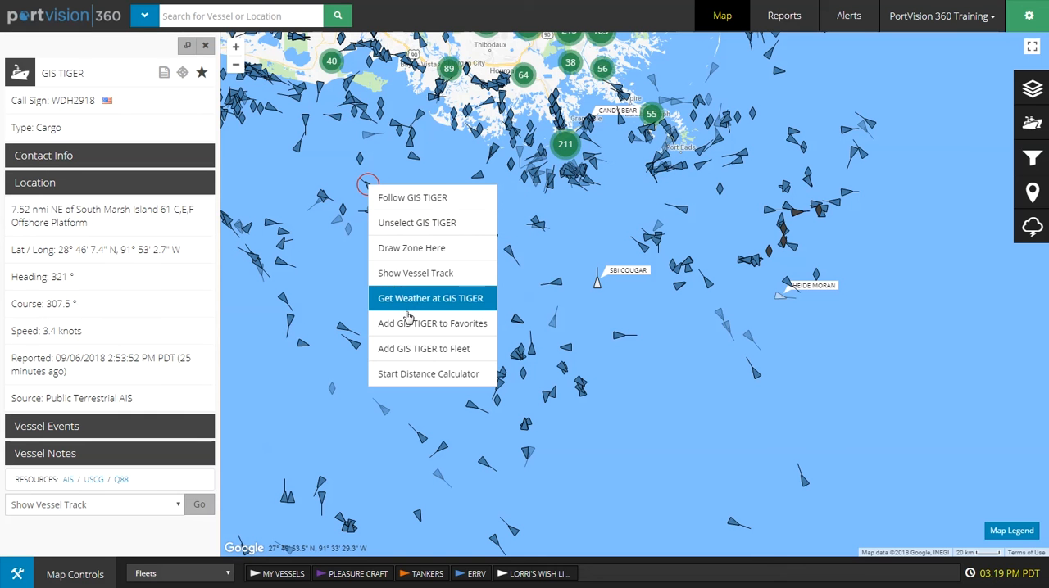
left_click(411, 350)
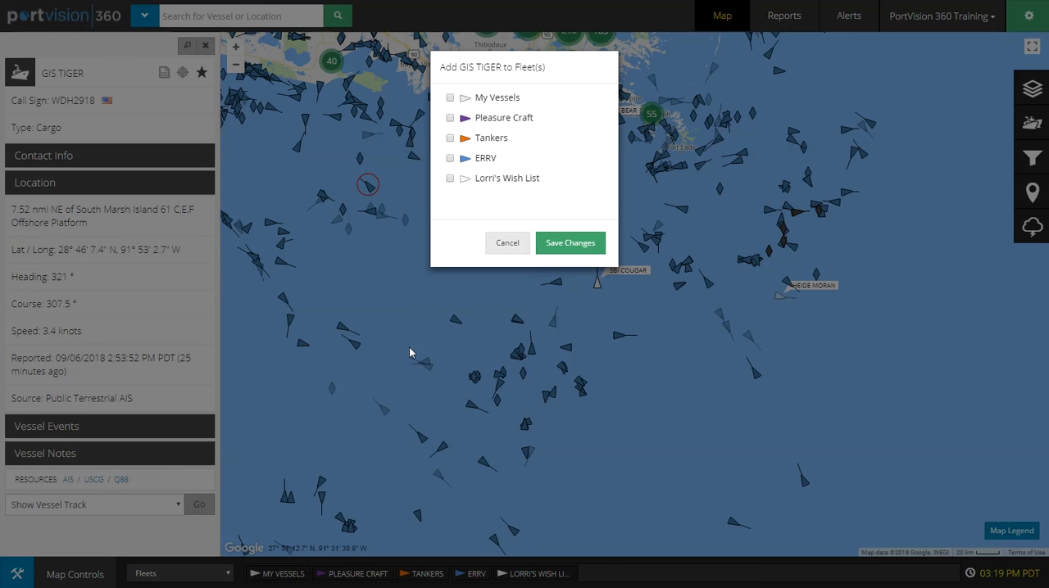
left_click(450, 100)
left_click(556, 248)
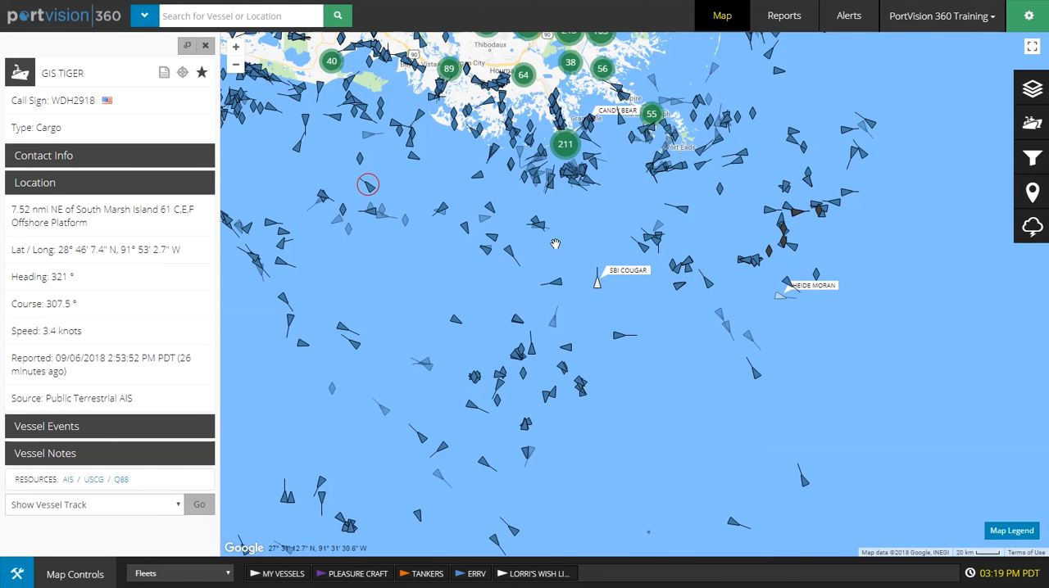
left_click(721, 18)
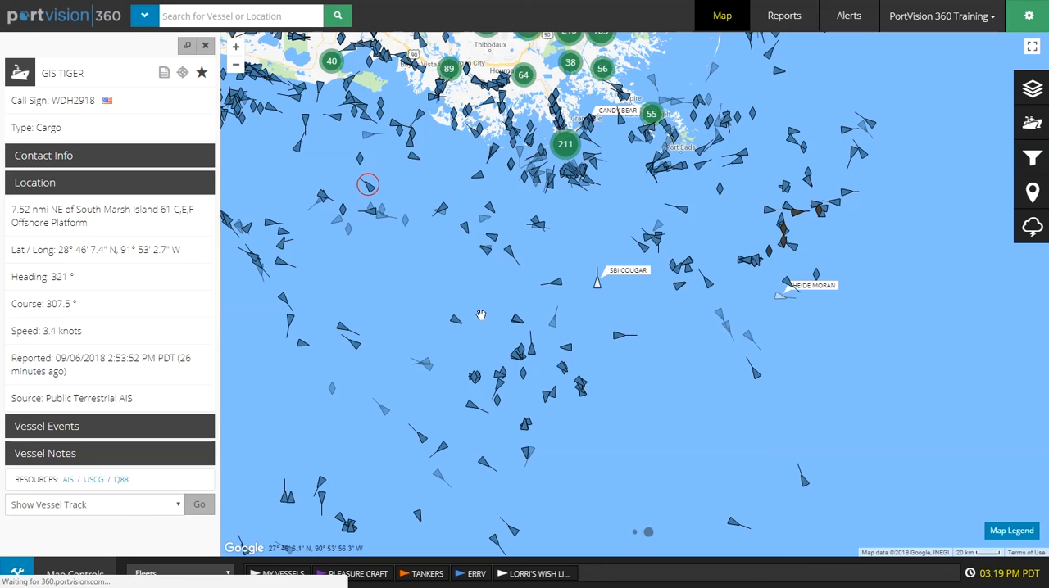
left_click(205, 45)
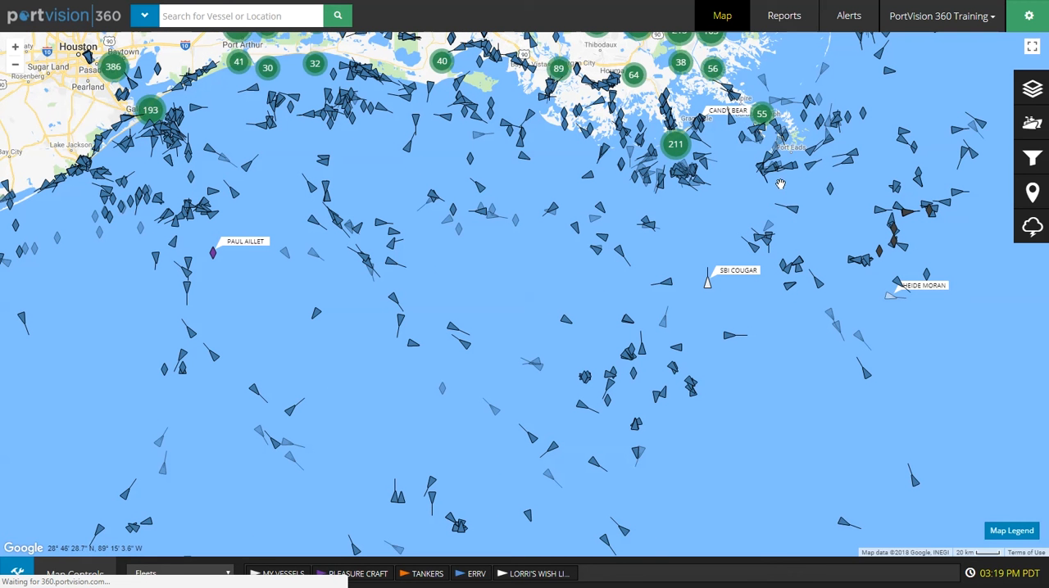
Step: Open the My Vessels fleet for editing and check its vessel list for GIS TIGER
left_click(1029, 123)
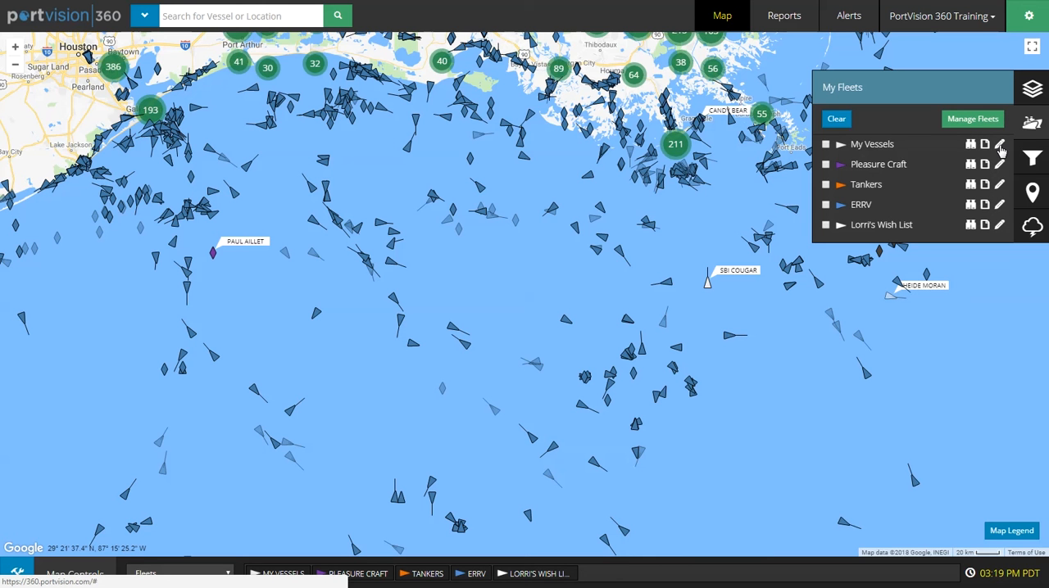
left_click(999, 145)
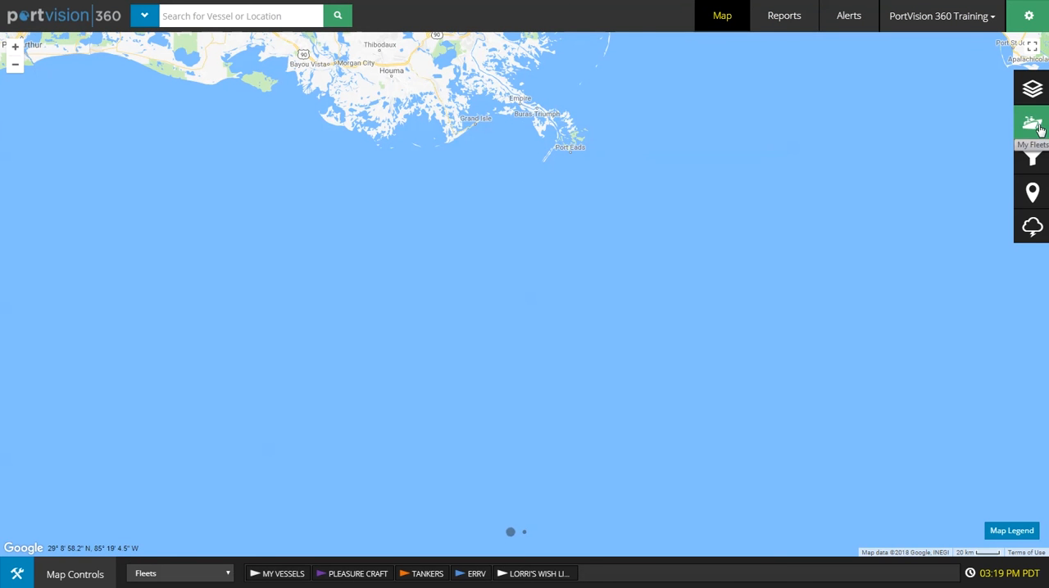
left_click(1037, 127)
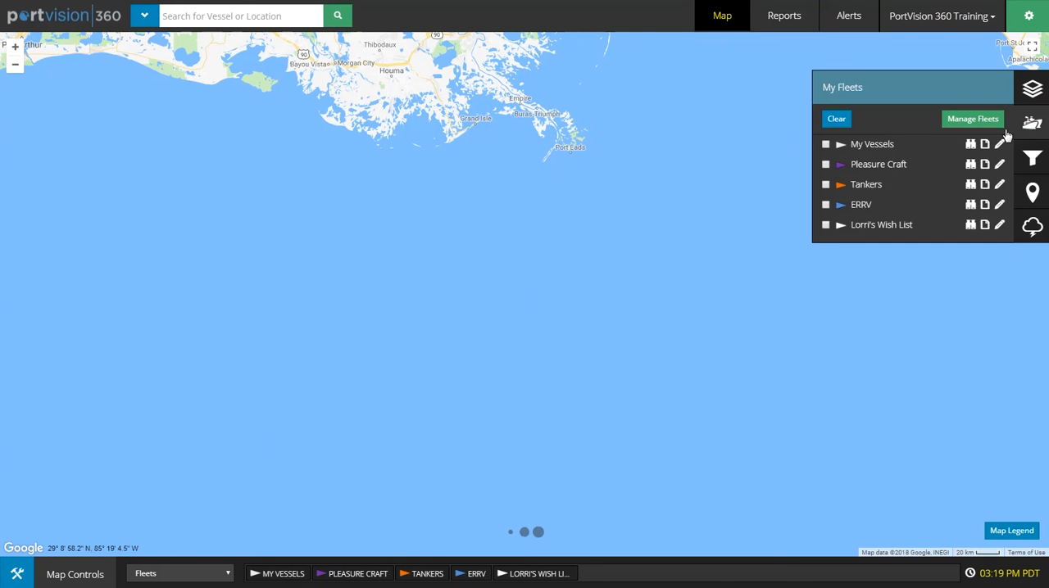
left_click(999, 145)
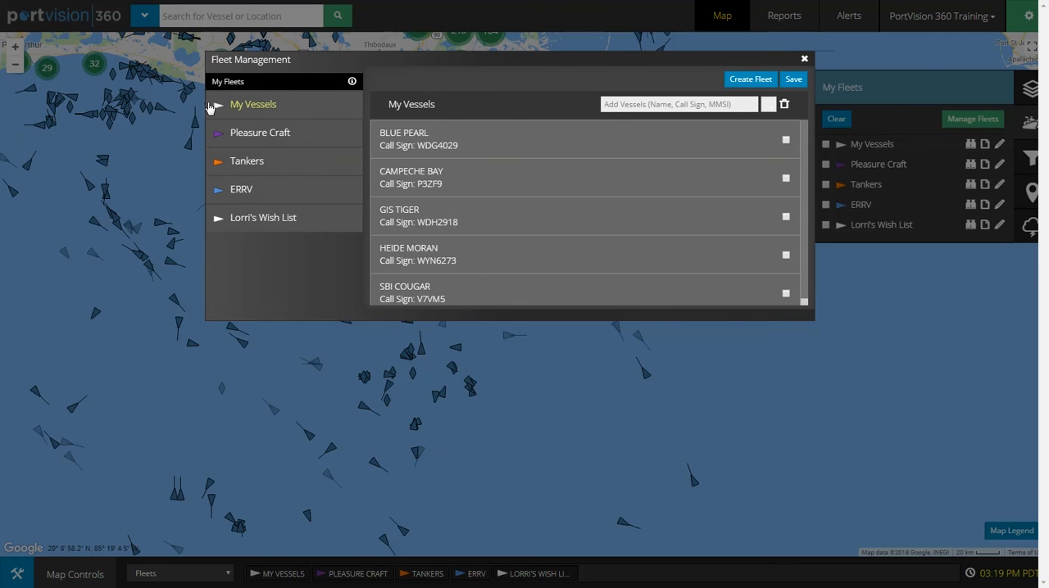
left_click(245, 104)
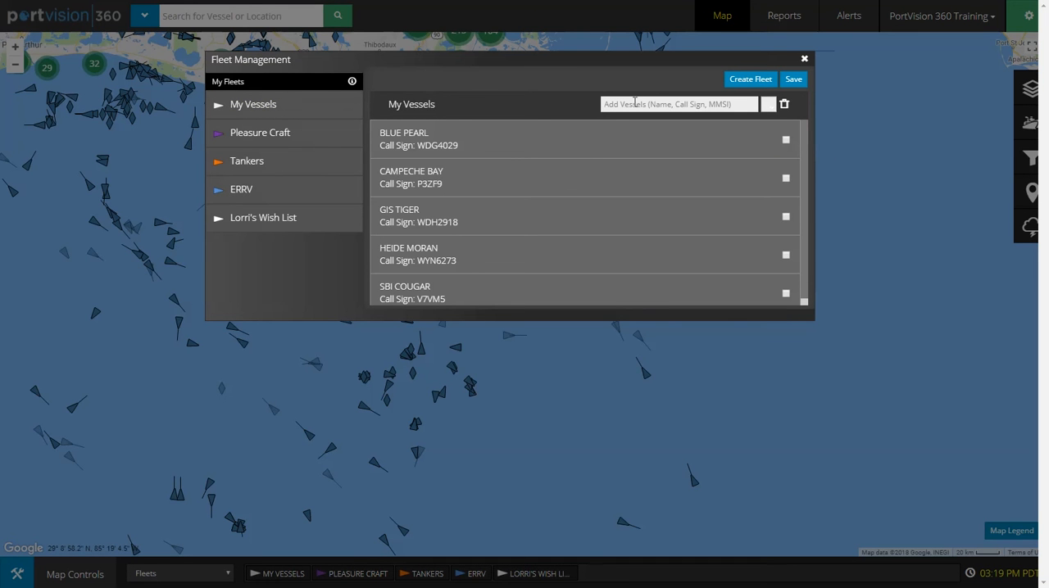
Step: Search for "blue pearl" in the Tankers fleet, add the vessel BLUE with call sign SV BLUE, and save the fleet
left_click(259, 168)
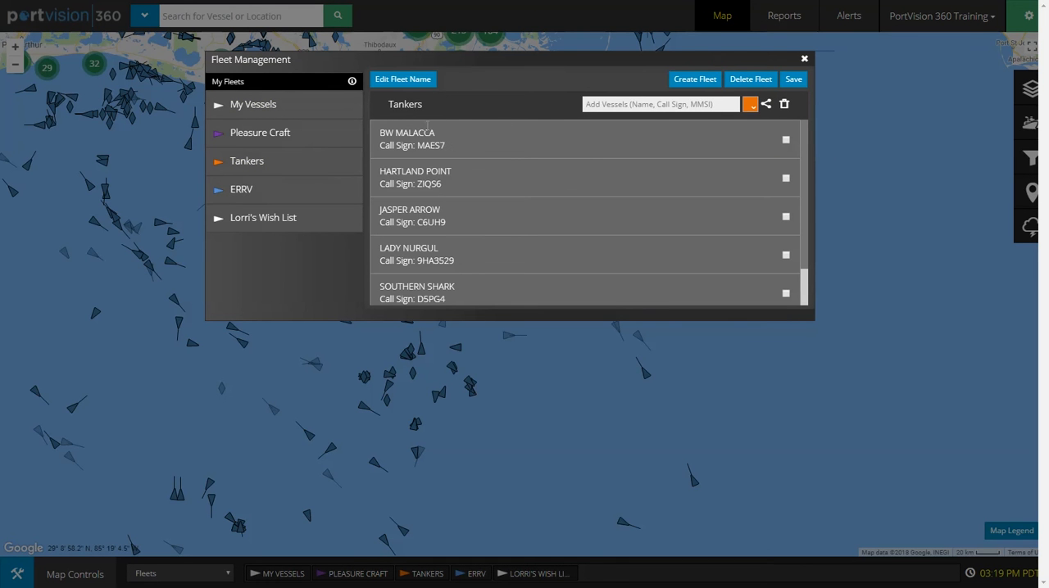
left_click(640, 102)
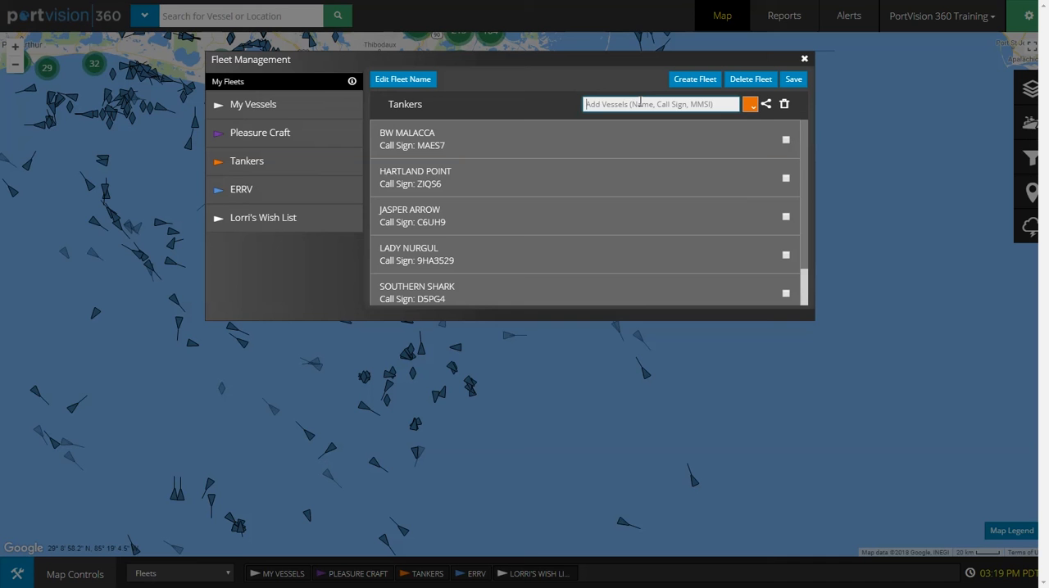
type("blue pearl")
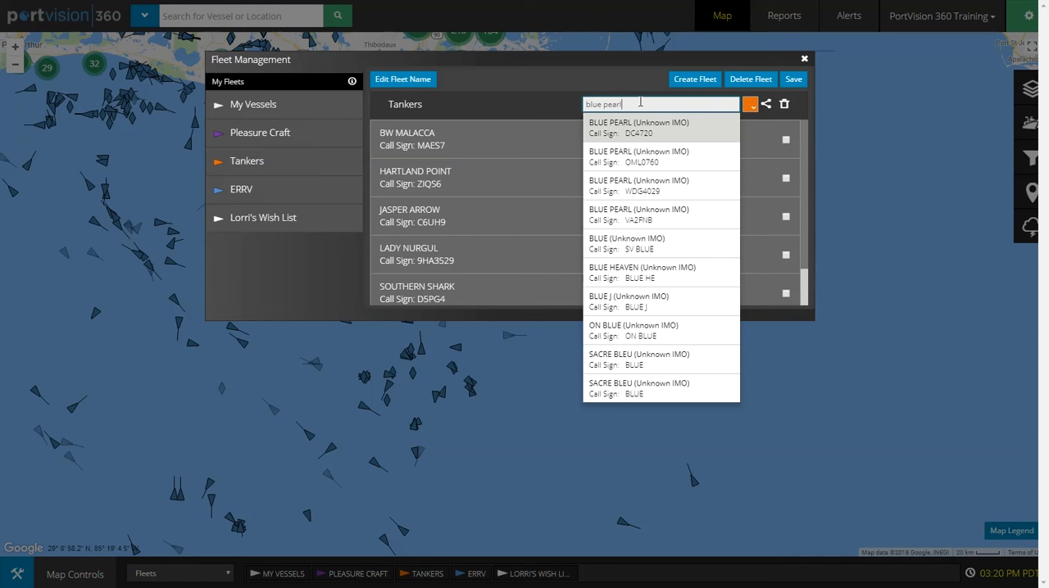
left_click(643, 245)
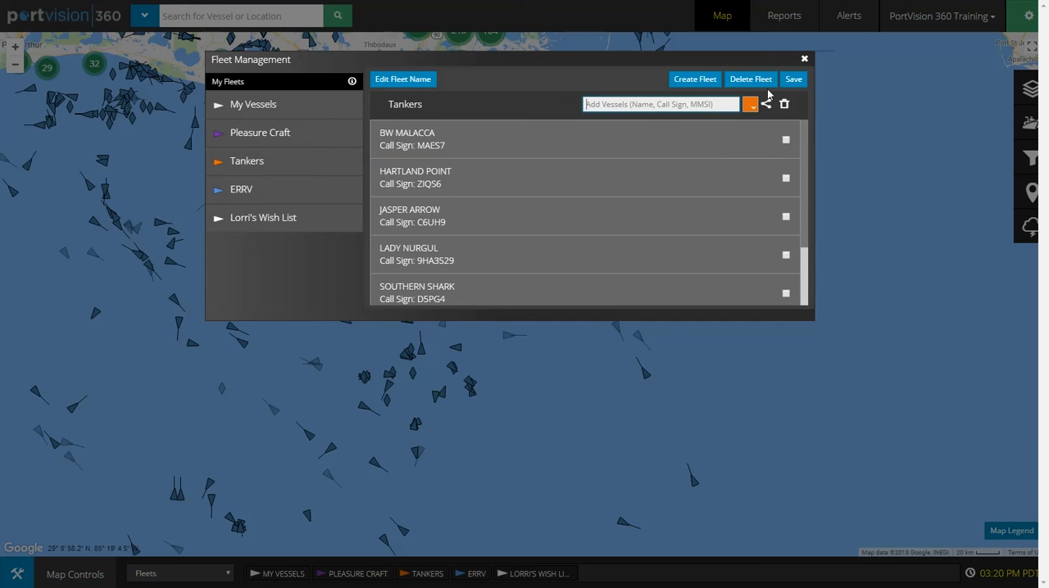
left_click(793, 82)
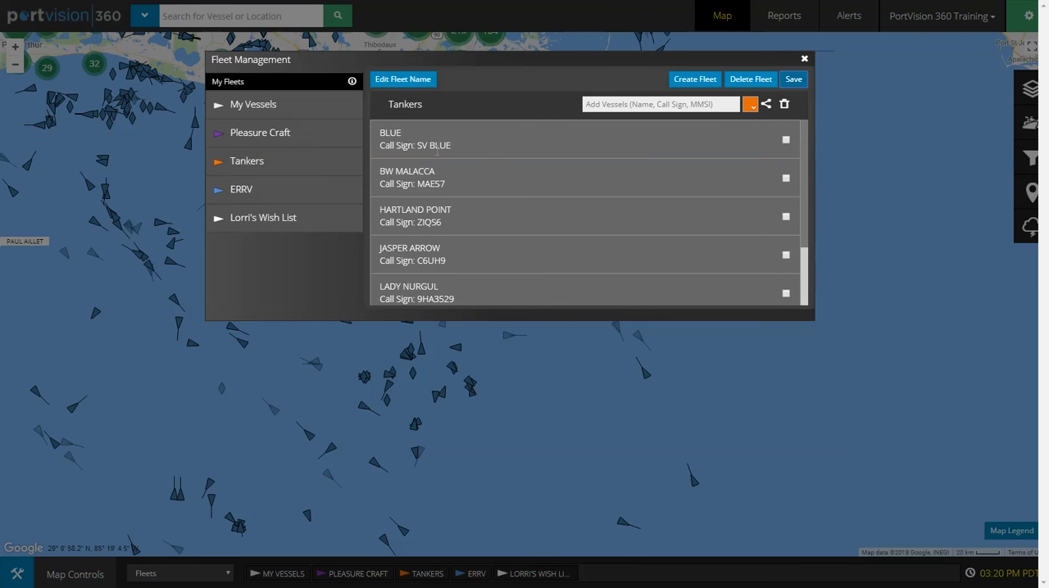
Step: Remove the vessel DLV2000 from the Pleasure Craft fleet and save the fleet
left_click(236, 195)
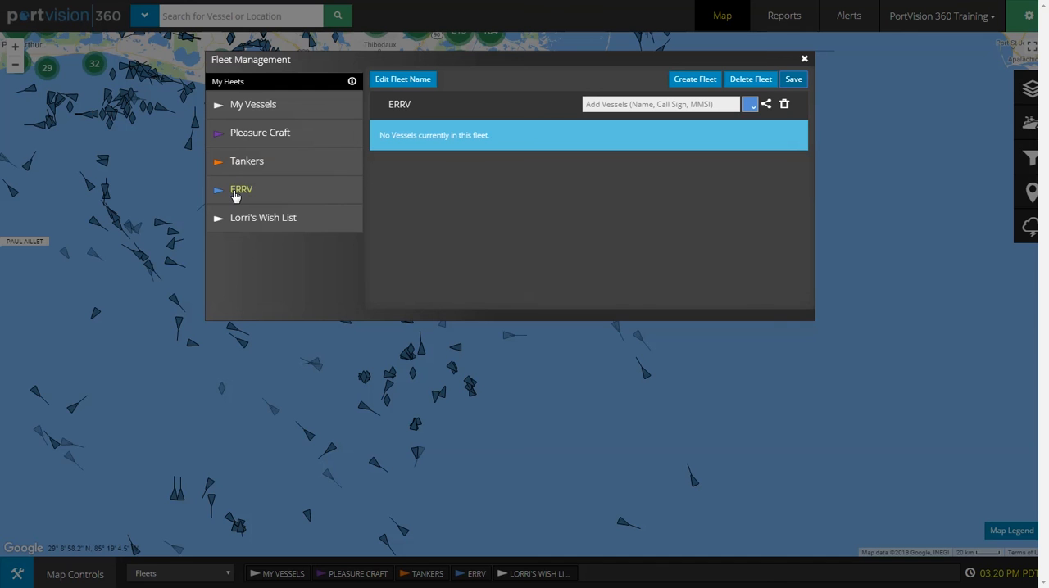
left_click(235, 136)
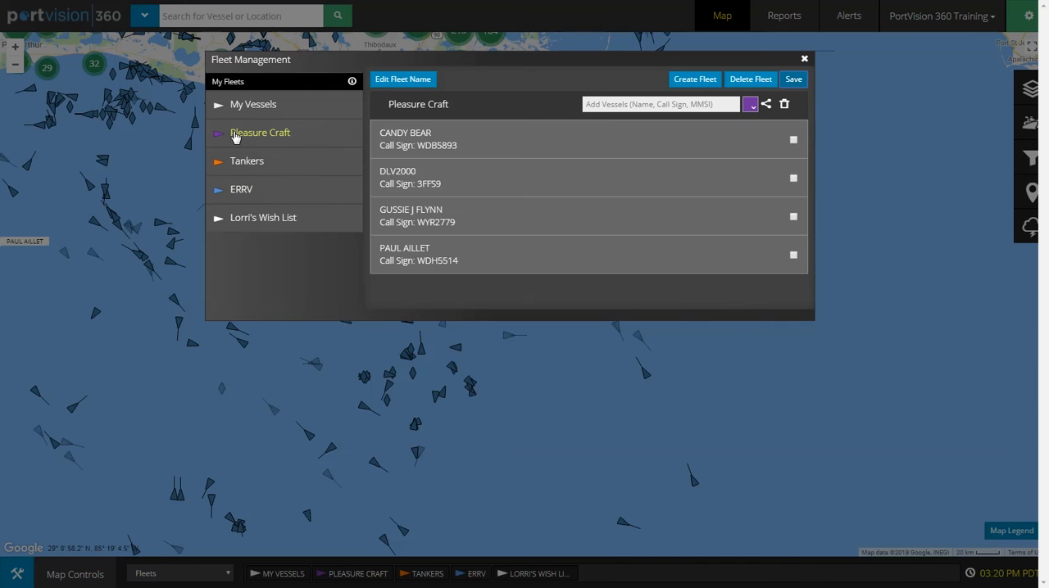
left_click(793, 178)
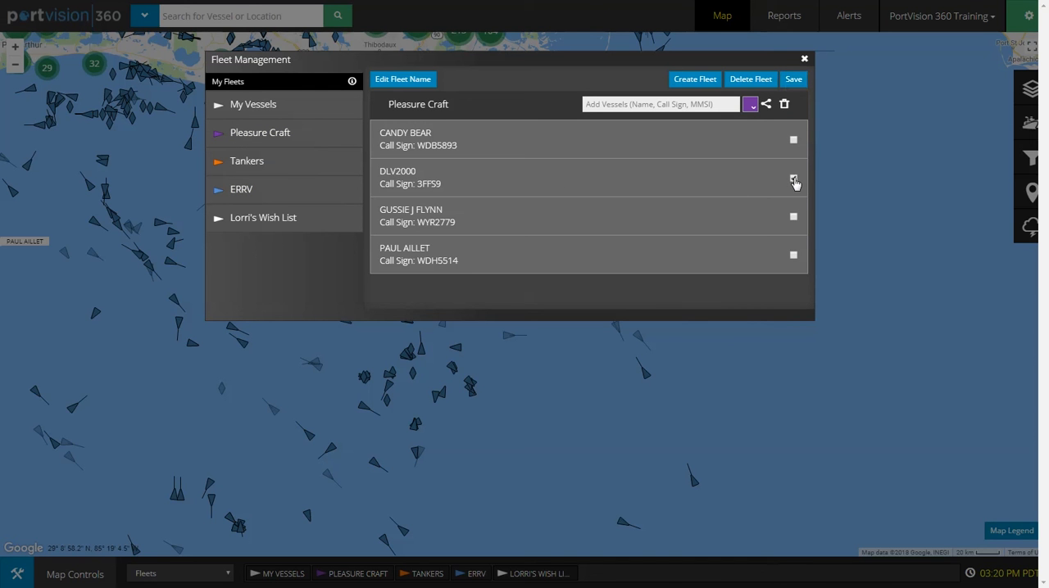
left_click(784, 105)
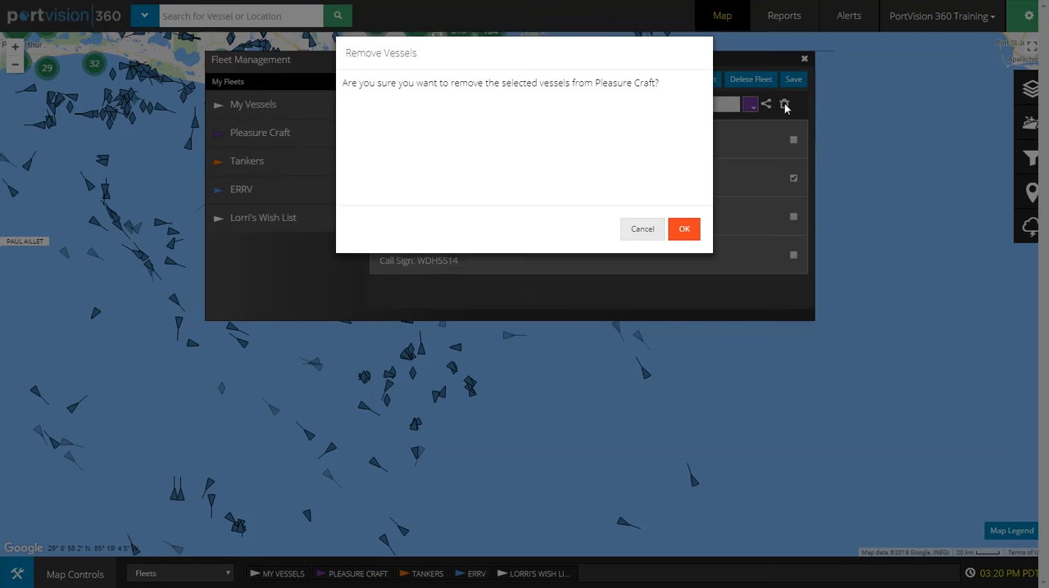
left_click(684, 245)
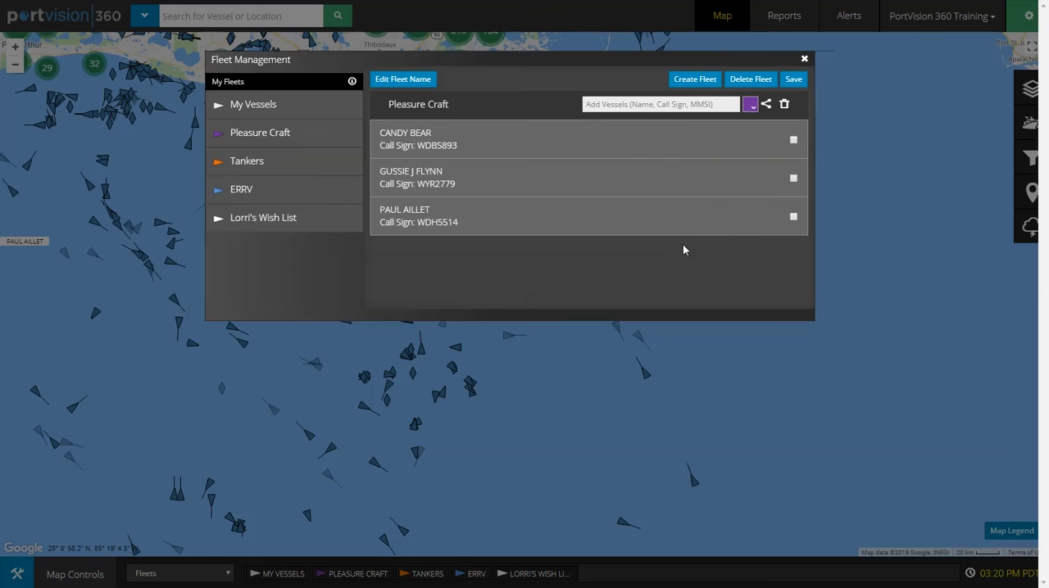
left_click(794, 81)
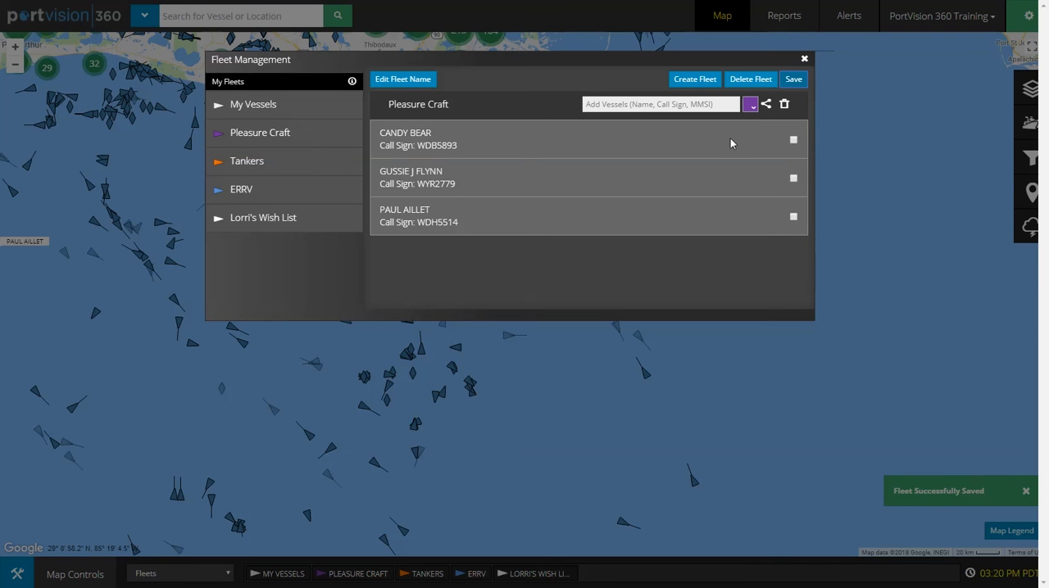
Step: Create a new fleet named Forrest with the default white colour and save it
left_click(690, 82)
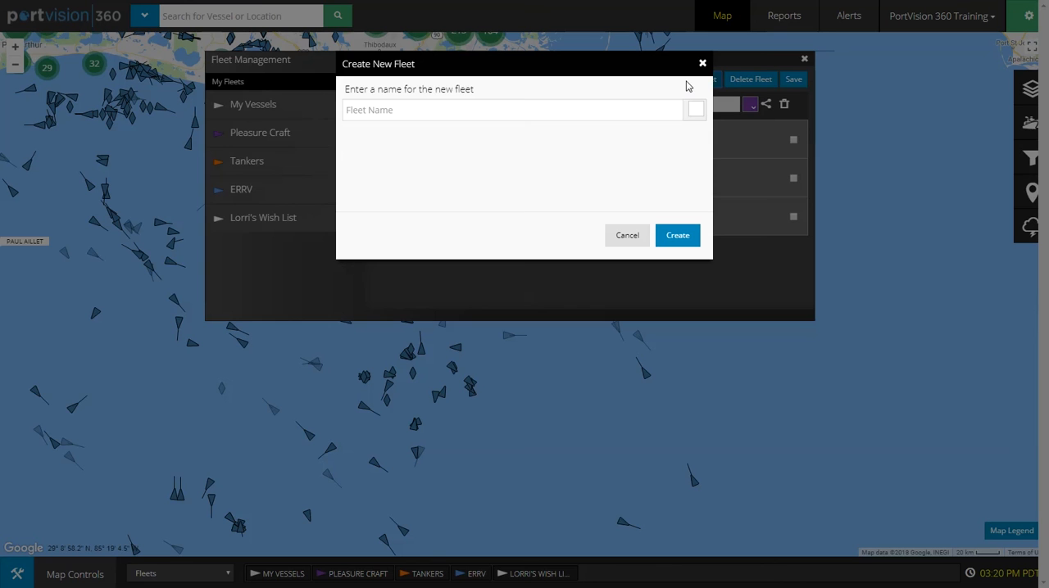
left_click(381, 111)
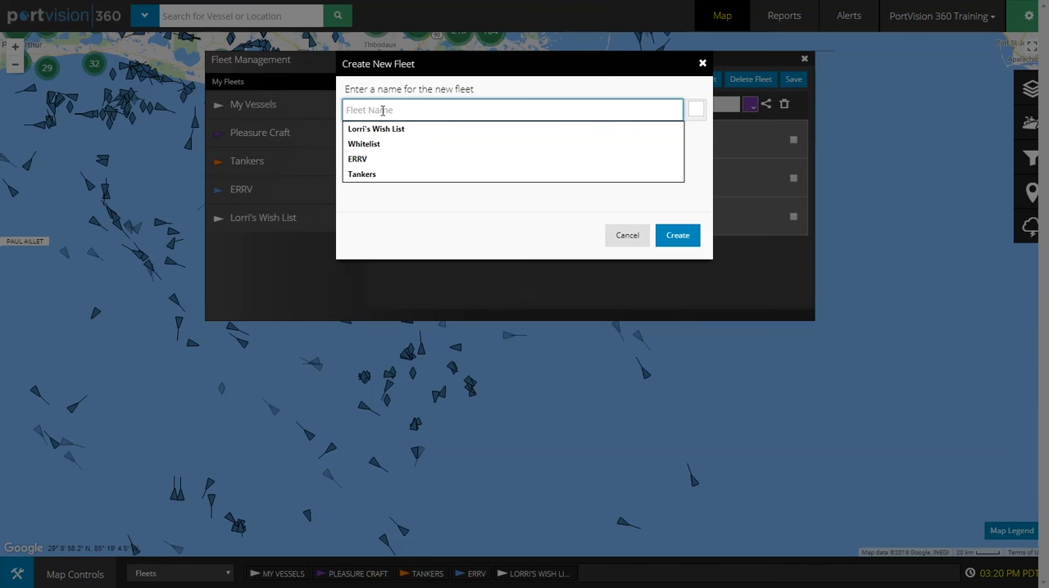
type("Forrest")
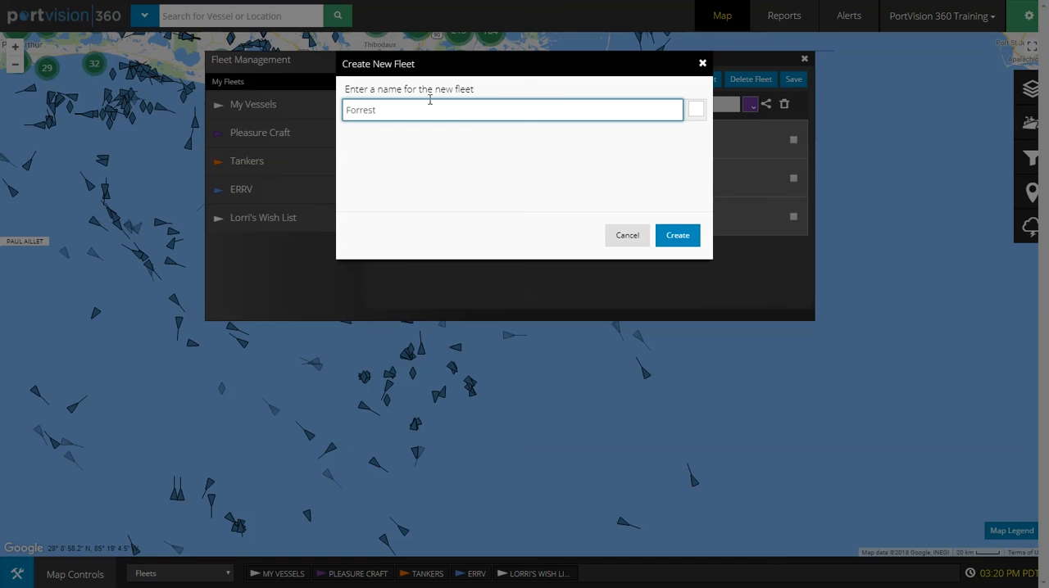
left_click(678, 236)
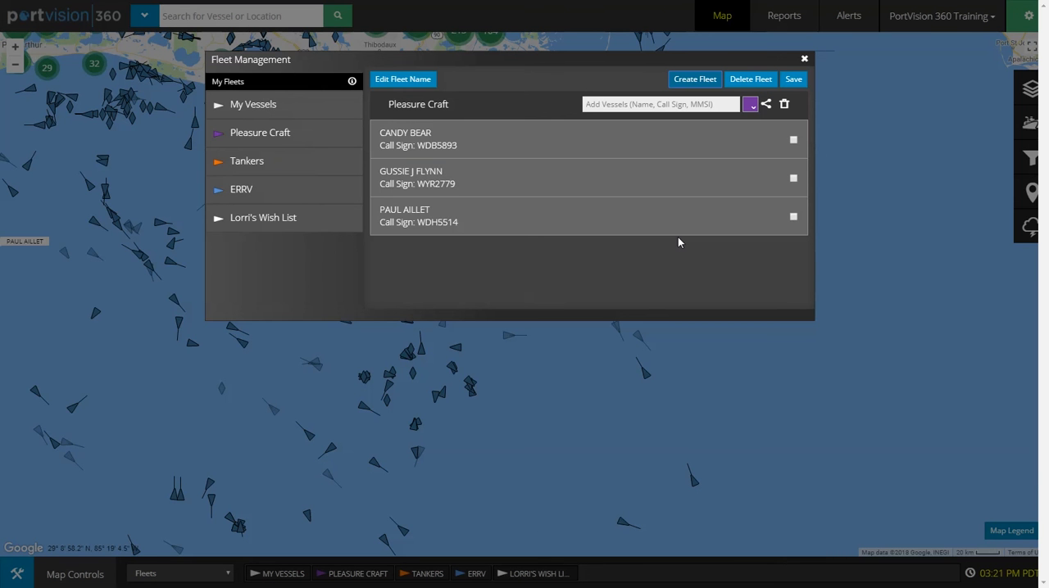
left_click(793, 79)
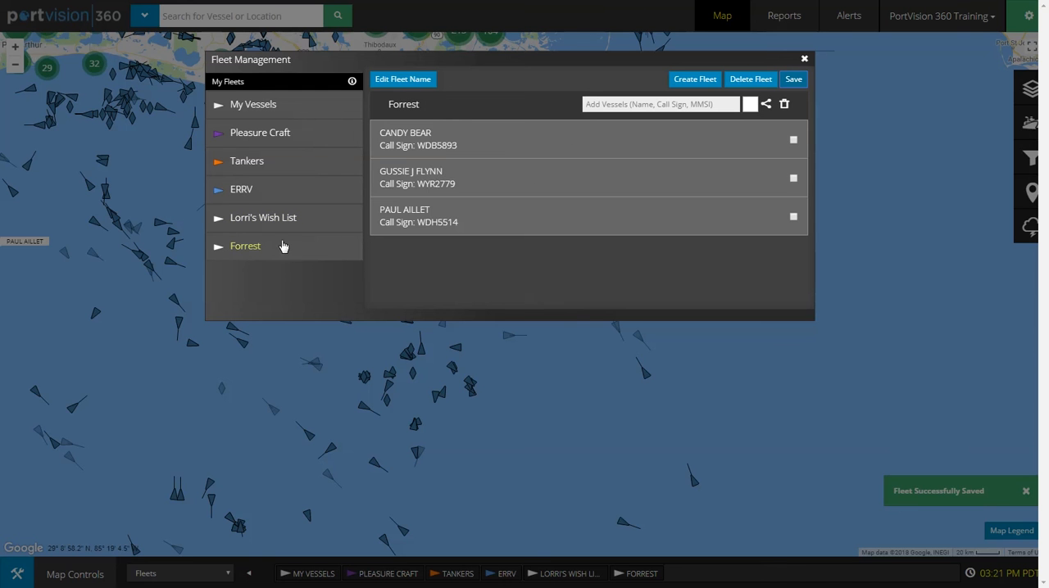
Step: View the contents of the Forrest fleet and the colours available for it
left_click(238, 249)
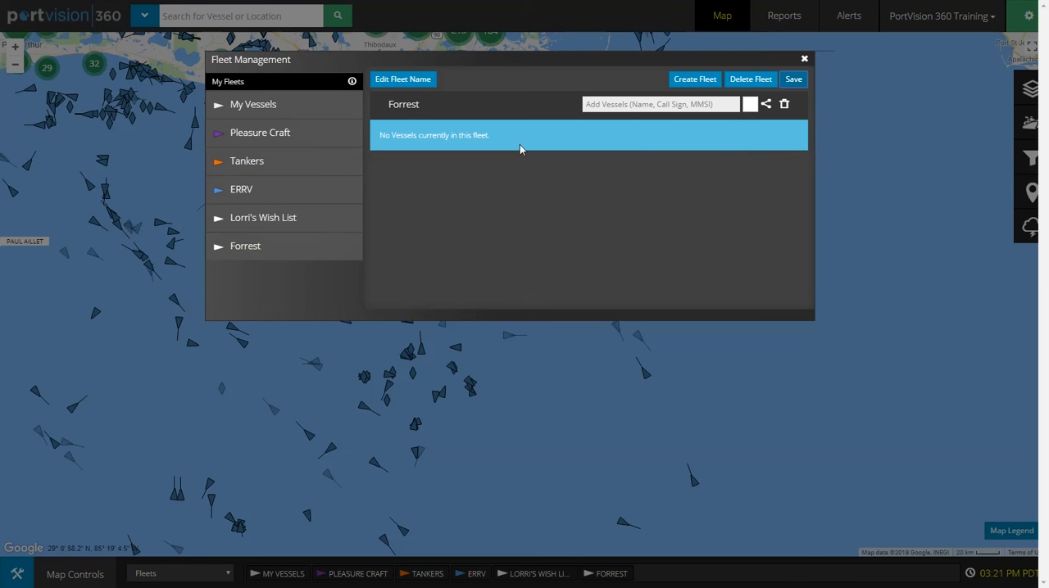
left_click(750, 105)
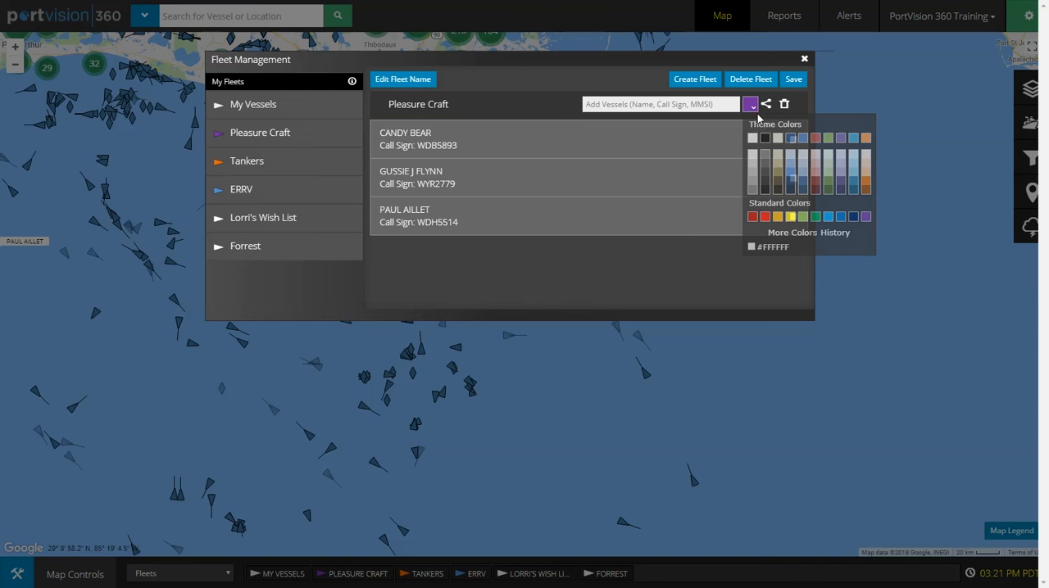
left_click(749, 105)
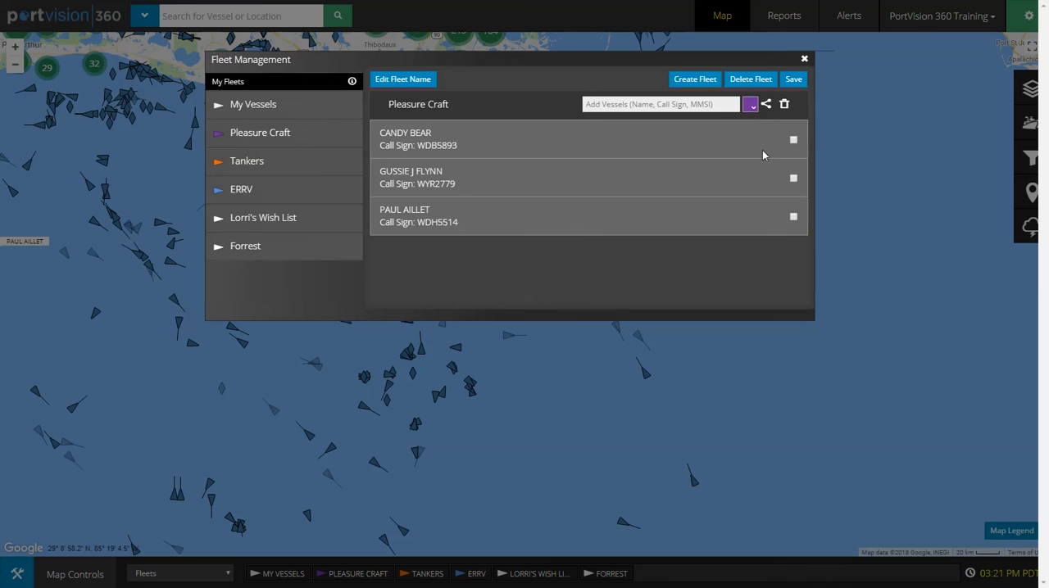
Step: Change the Pleasure Craft fleet's colour to the green theme colour, save the fleet, and close fleet management
left_click(749, 107)
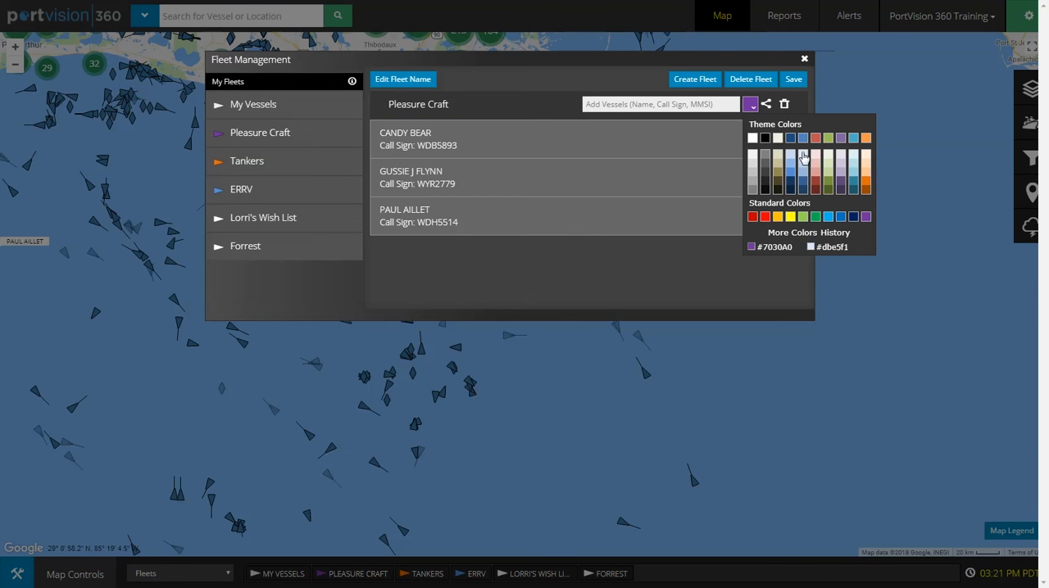
left_click(827, 137)
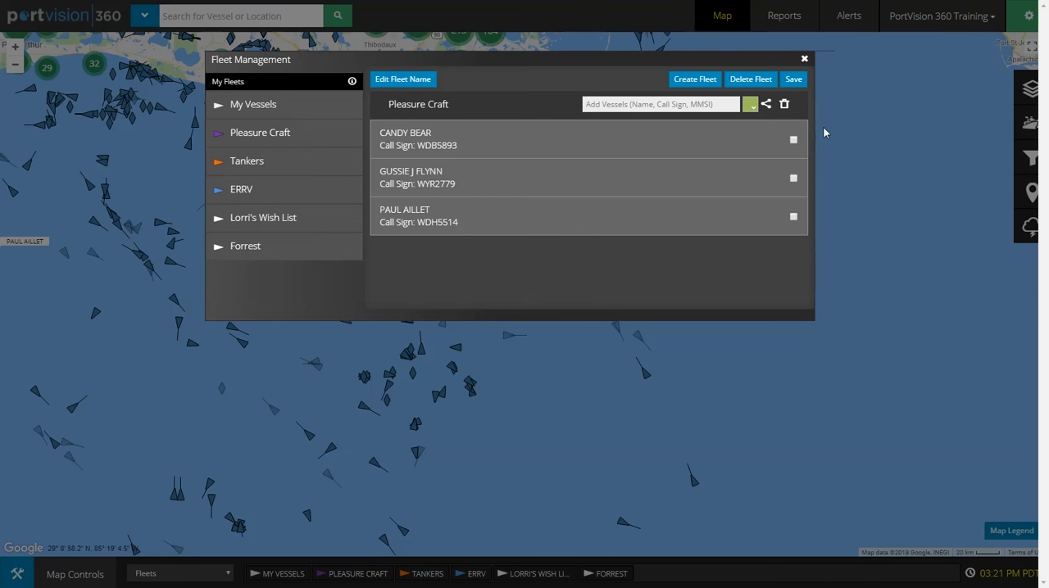
left_click(795, 81)
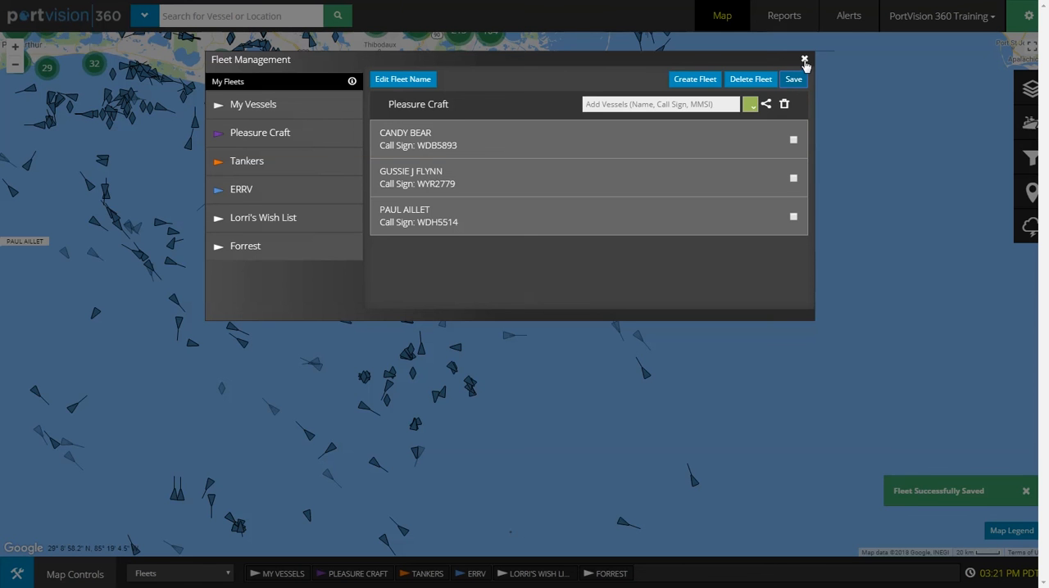
left_click(803, 60)
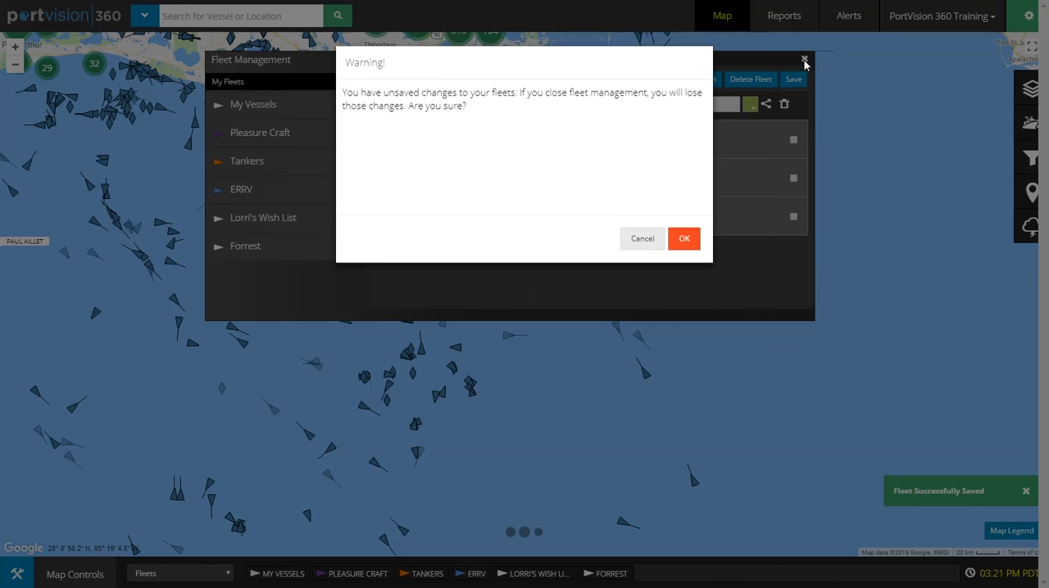
left_click(680, 244)
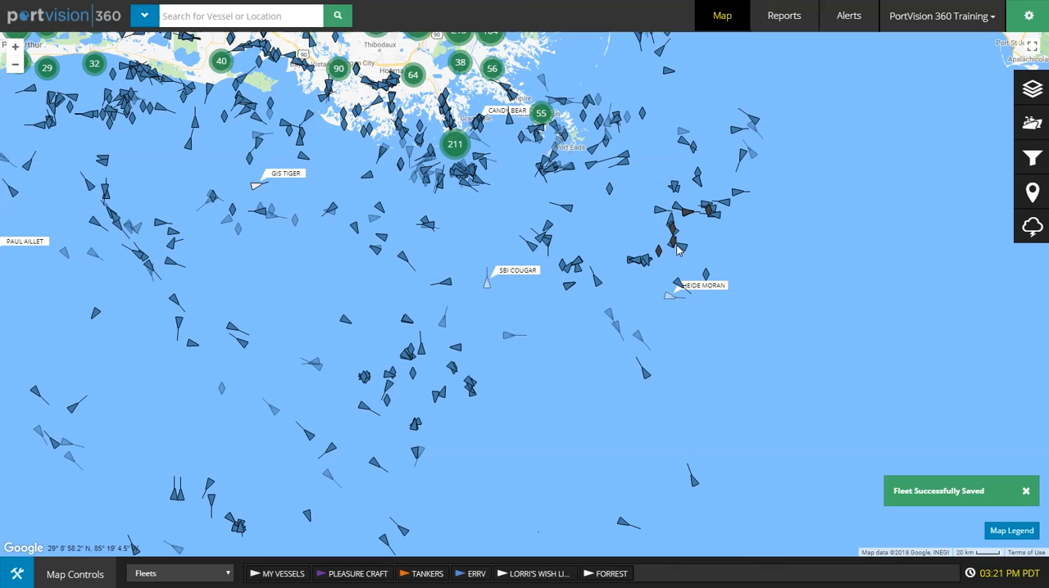
Step: Filter the map to the Tankers, ERRV, My Vessels and wish list fleets, and clear all the fleet filters
left_click(1031, 135)
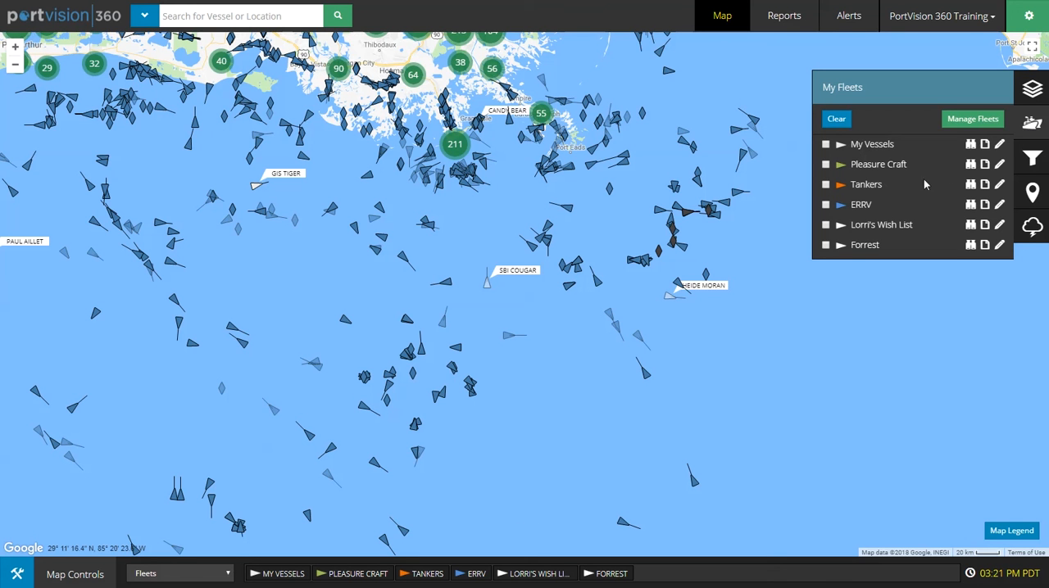
left_click(826, 187)
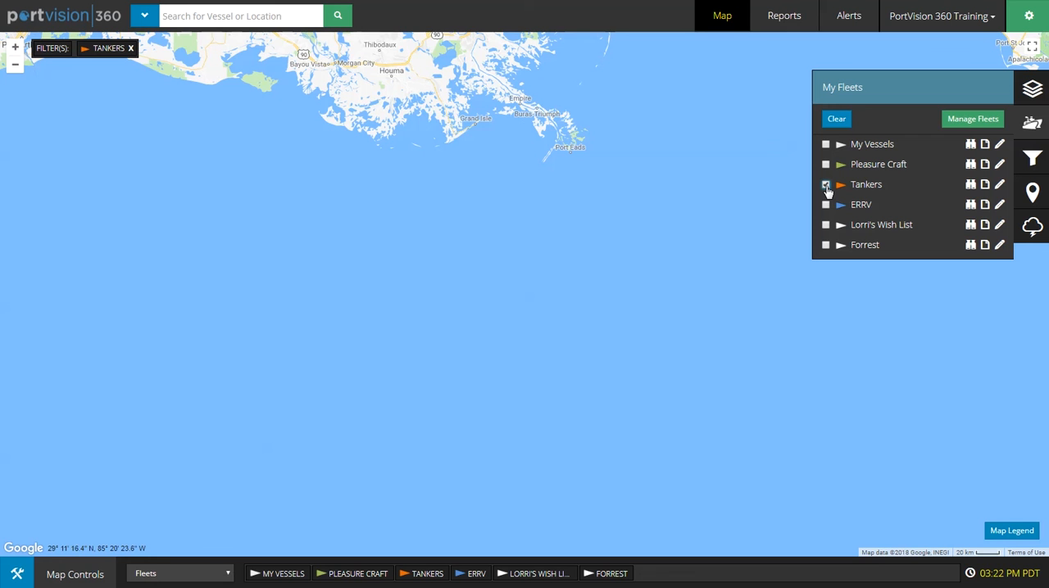
left_click(826, 206)
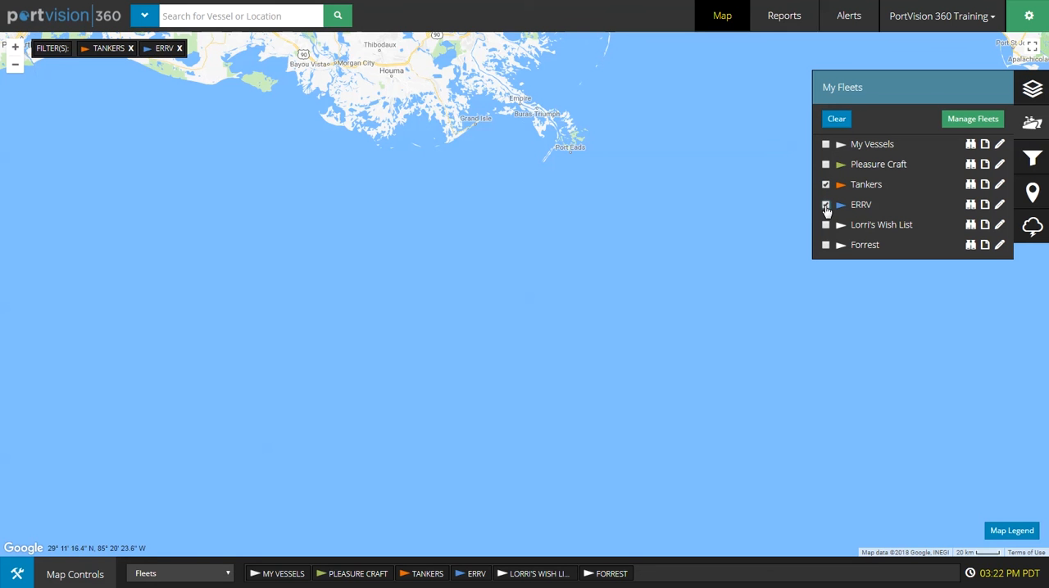
left_click(825, 144)
left_click(826, 226)
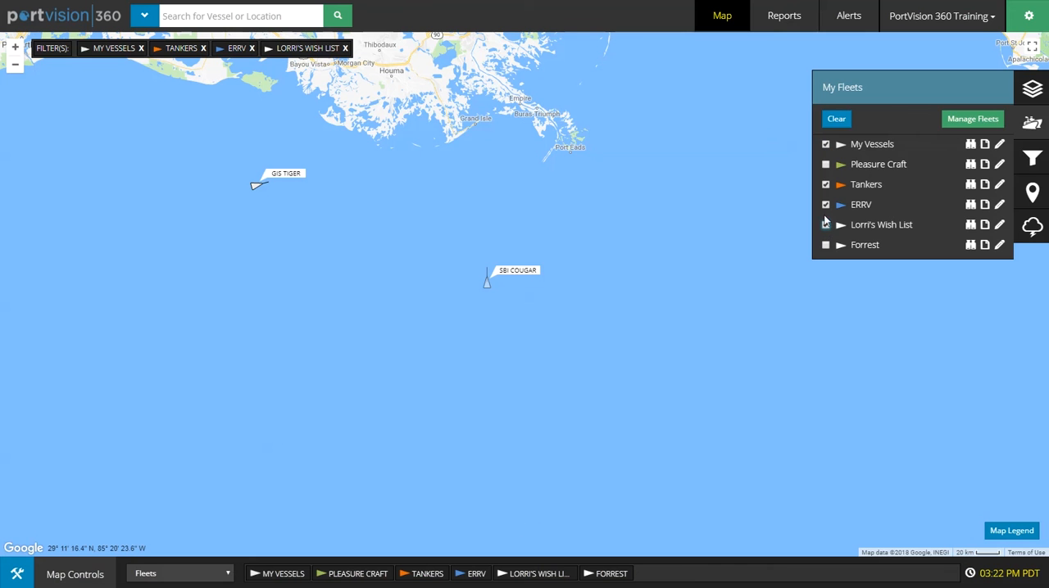
left_click(836, 119)
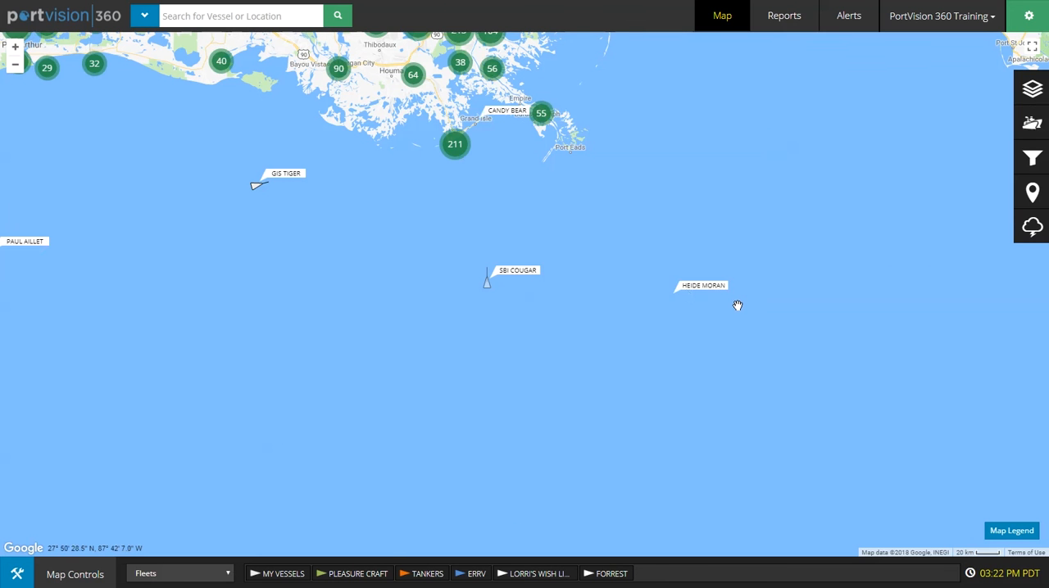
Step: Show the Tankers fleet on the map and examine where its vessels are worldwide
left_click(1030, 123)
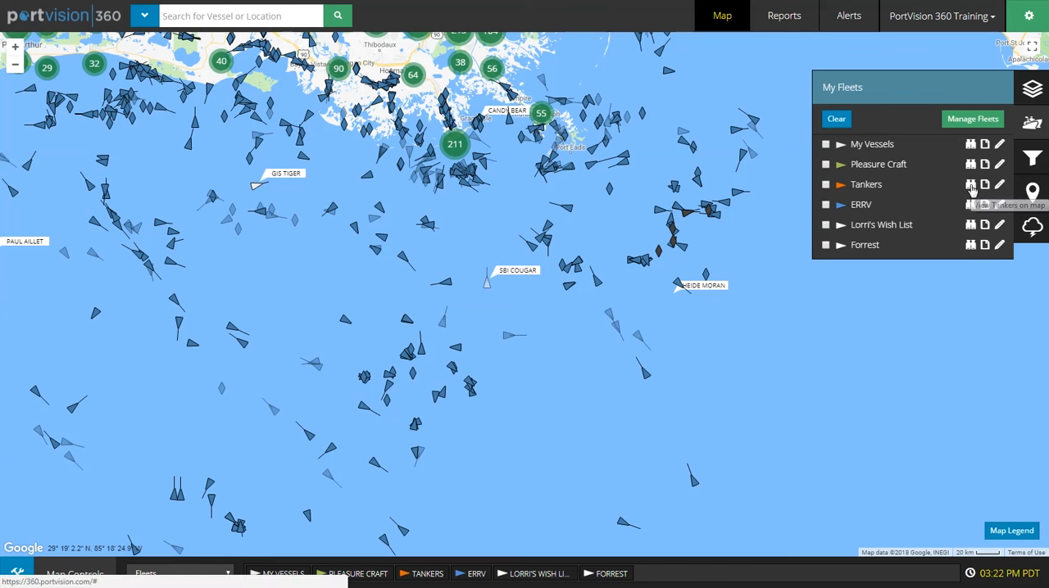
left_click(971, 189)
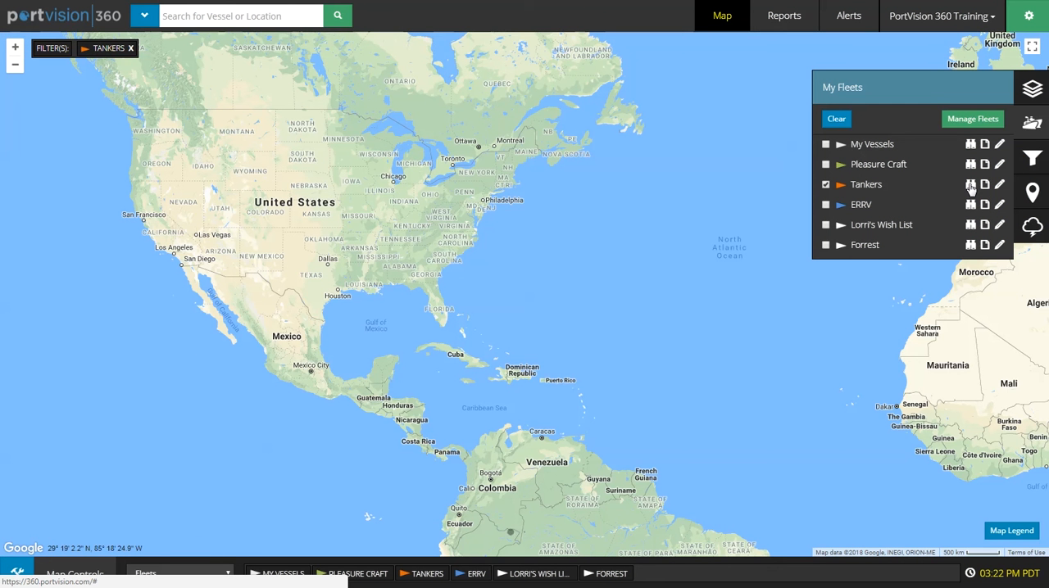
left_click(792, 374)
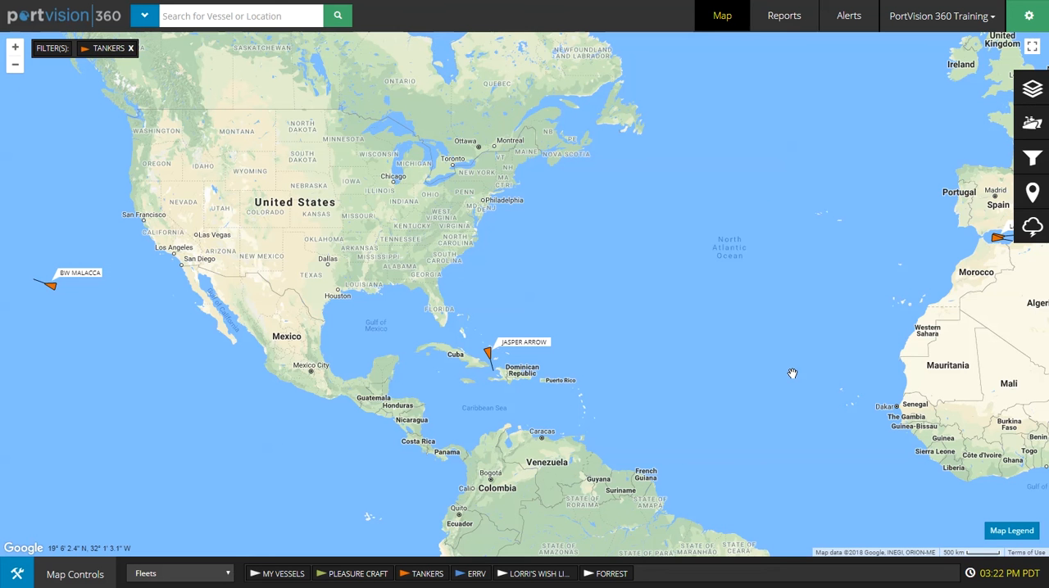
scroll(792, 373, "down", 1)
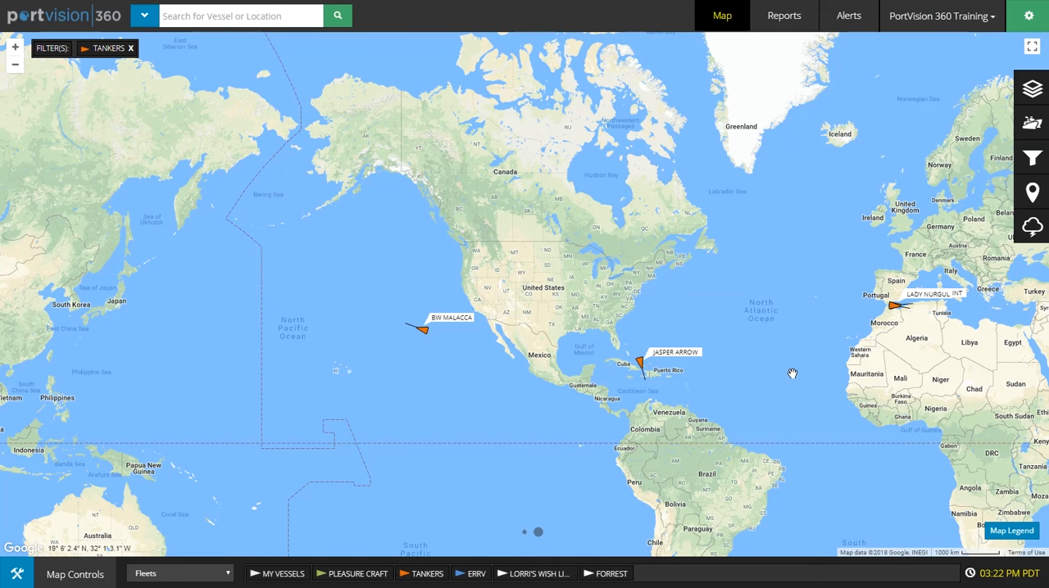
left_click_drag(792, 374, 557, 304)
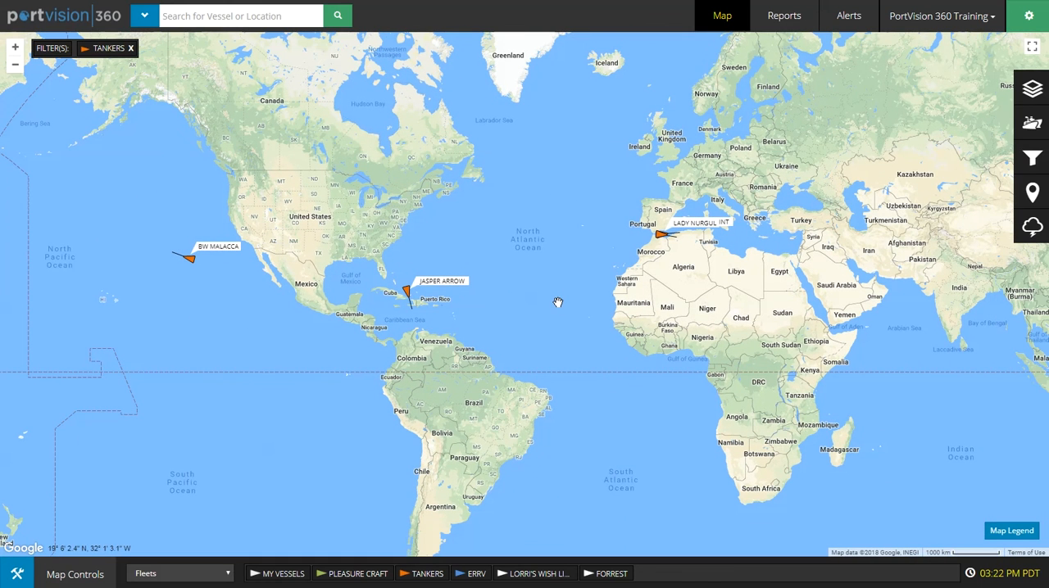
Step: Clear the Tankers fleet filter from the map
left_click(1030, 129)
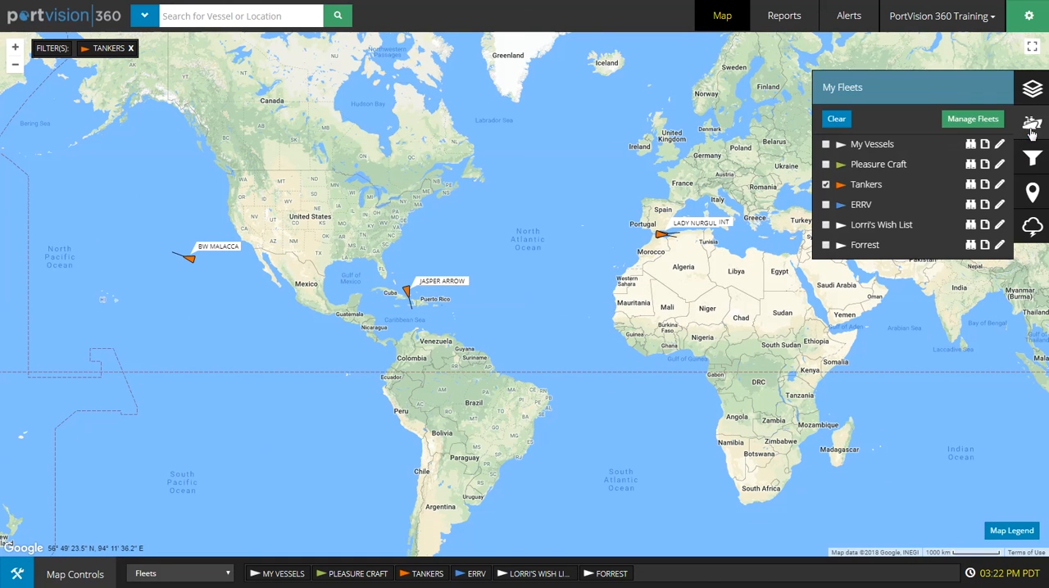
left_click(826, 186)
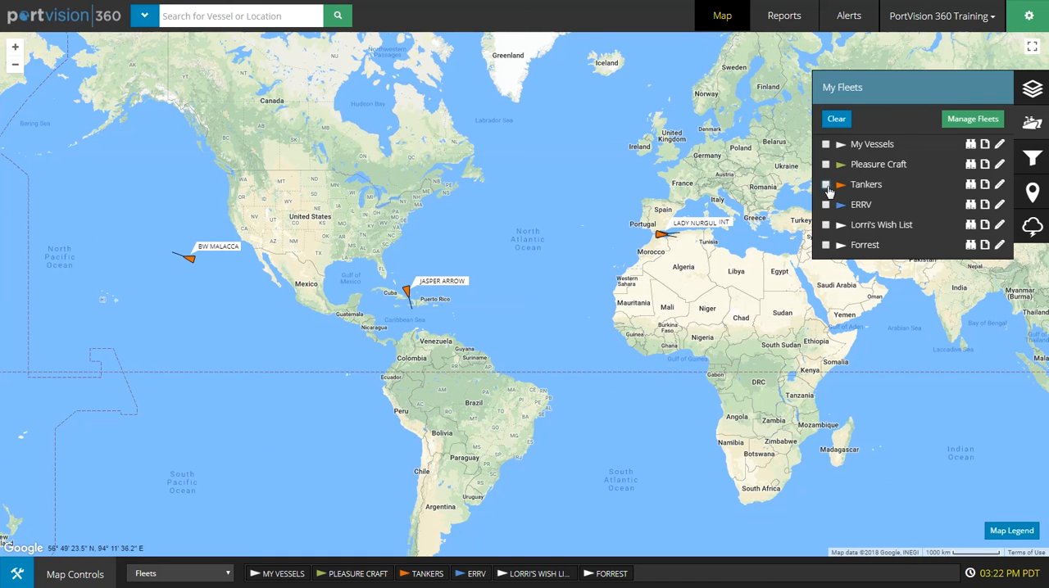
left_click(836, 121)
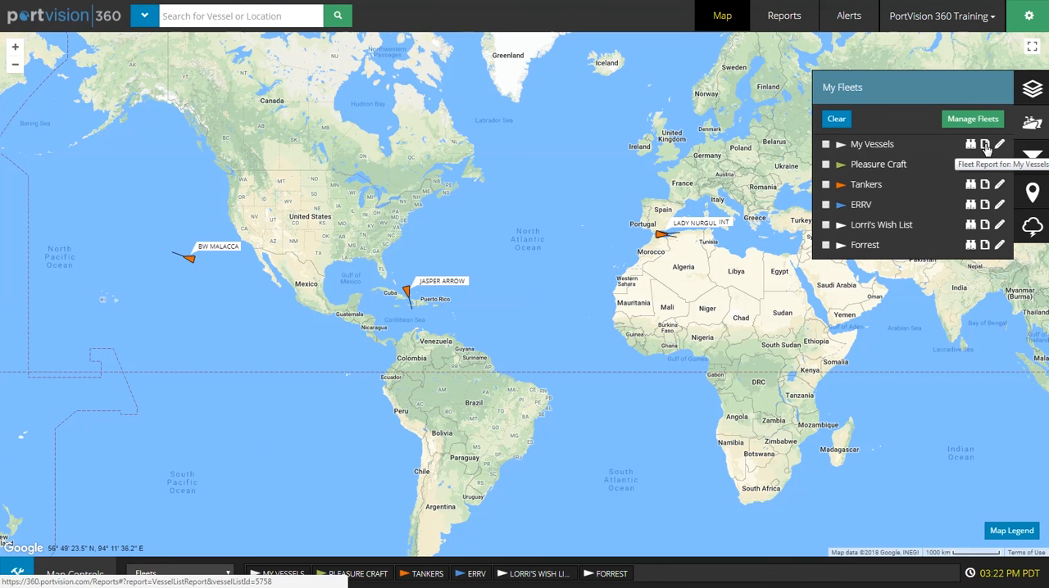
Step: Open the fleet report for My Vessels
left_click(985, 145)
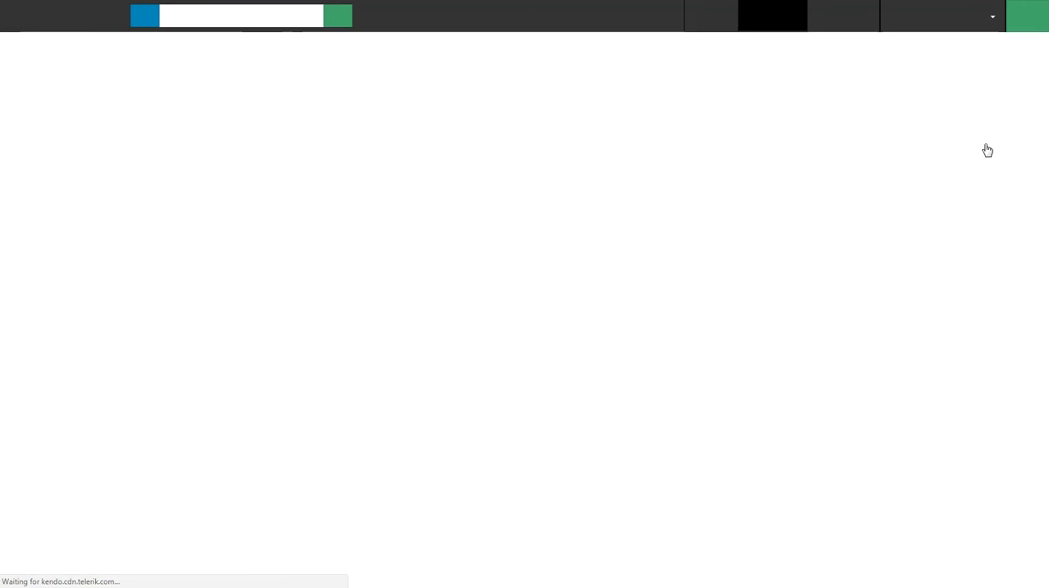